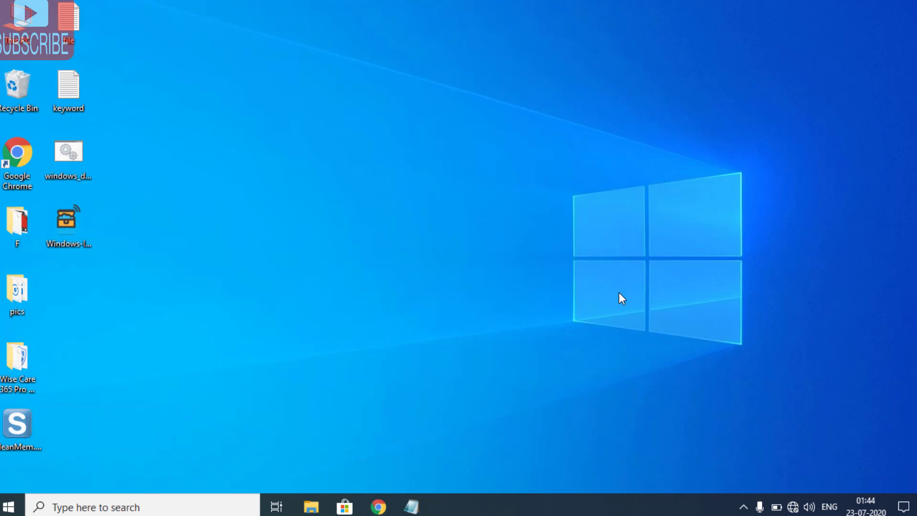
- Enter the command regedit in the Windows Run dialog
key("super+r")
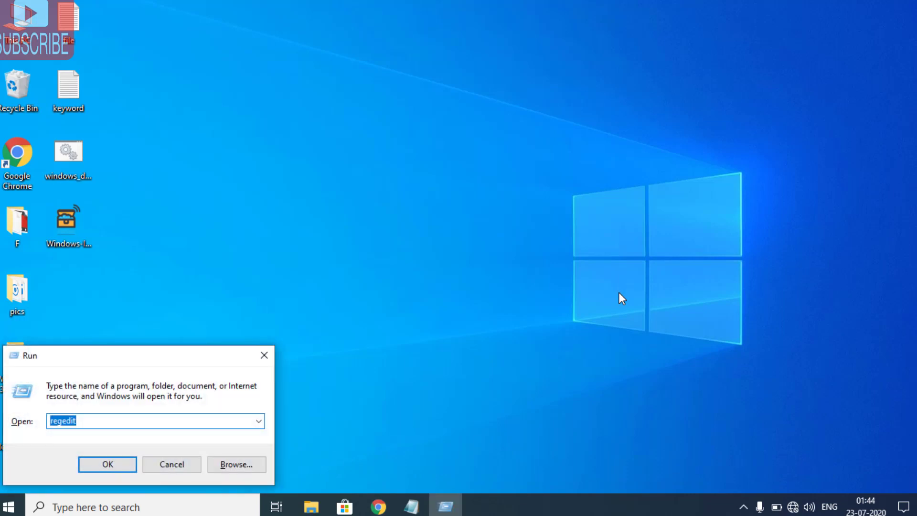
type("reg")
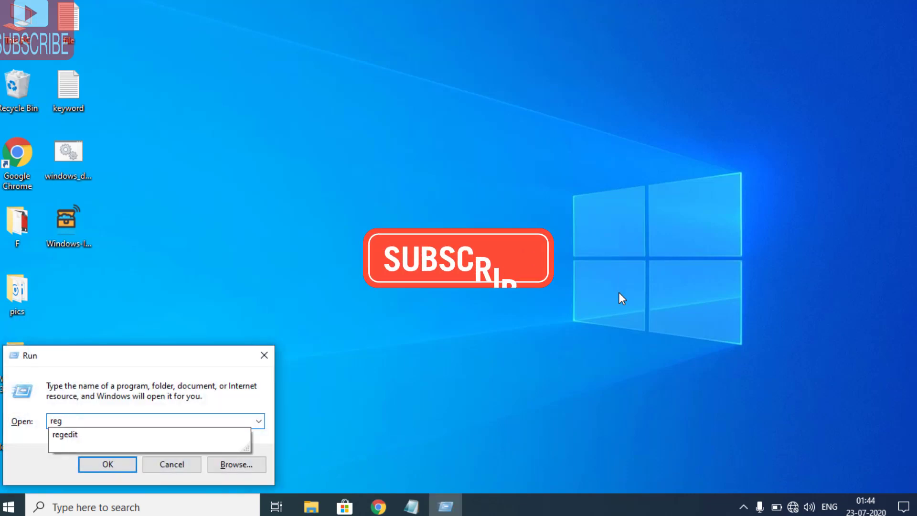
type("edit")
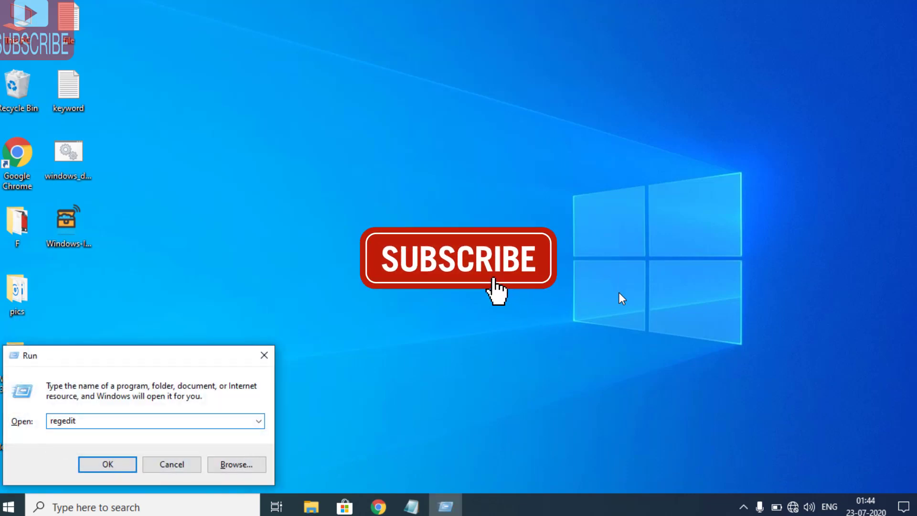
- Launch Registry Editor, collapse the SYSTEM branch, and select the HKEY_LOCAL_MACHINE hive
key("Return")
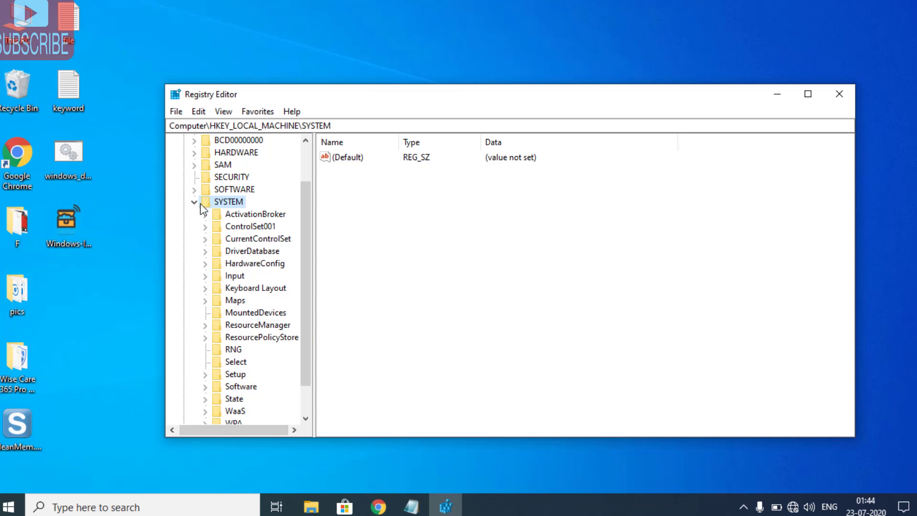
left_click(195, 202)
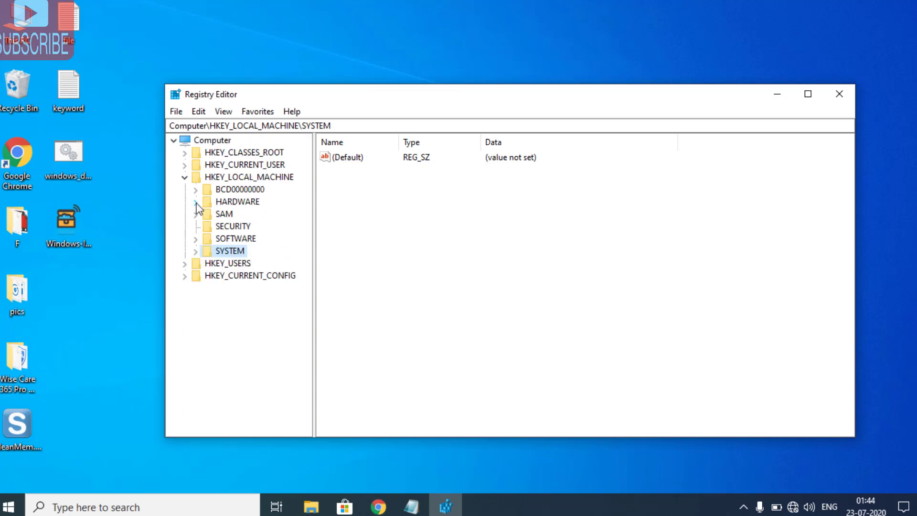
left_click(246, 177)
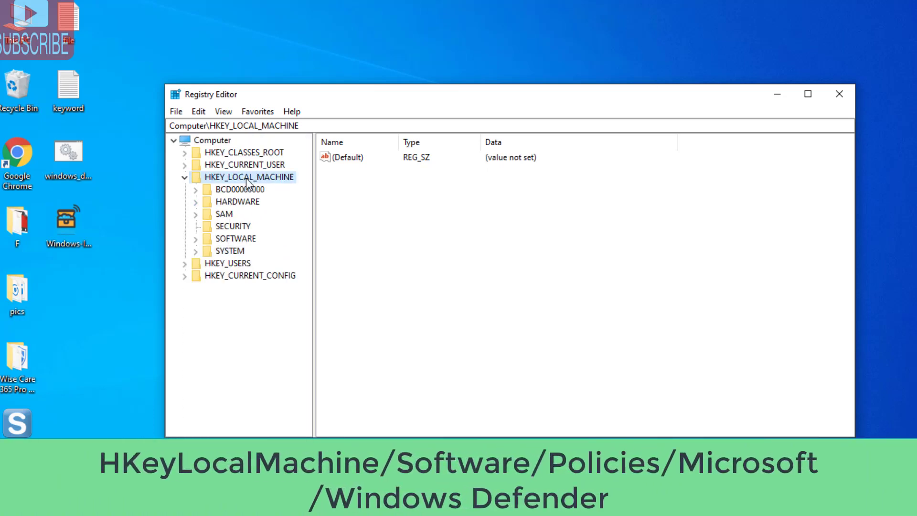
- Navigate SOFTWARE > Policies > Microsoft to the Windows Defender key showing DisableAntiSpyware and DisableAntiVirus
left_click(222, 239)
left_click(195, 239)
scroll(244, 262, "down", 3)
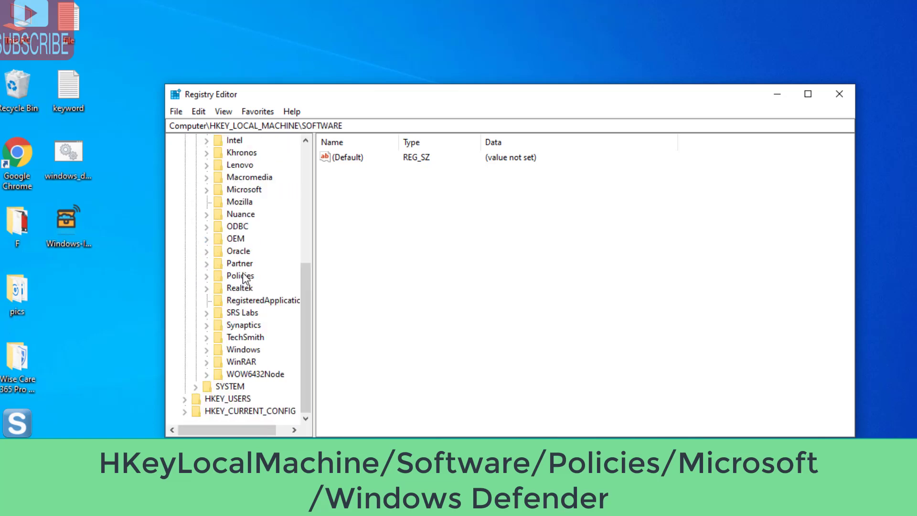
double_click(241, 276)
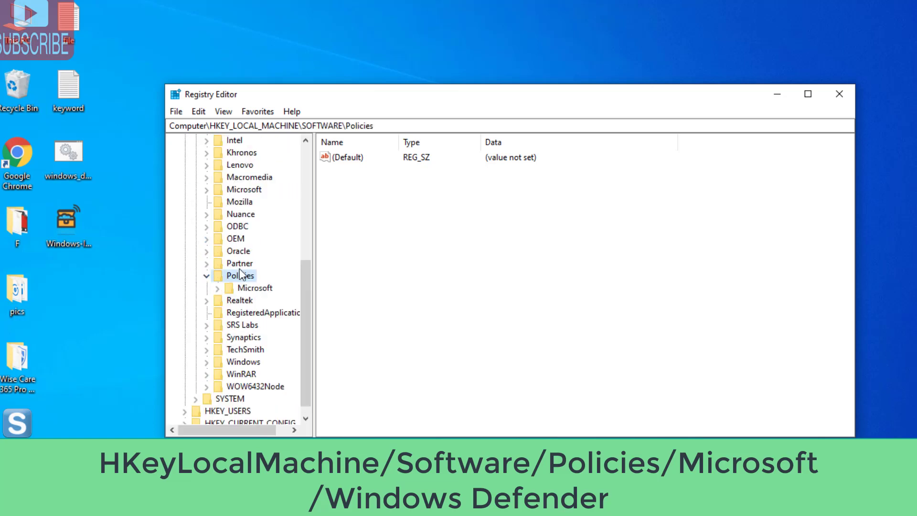
left_click(253, 288)
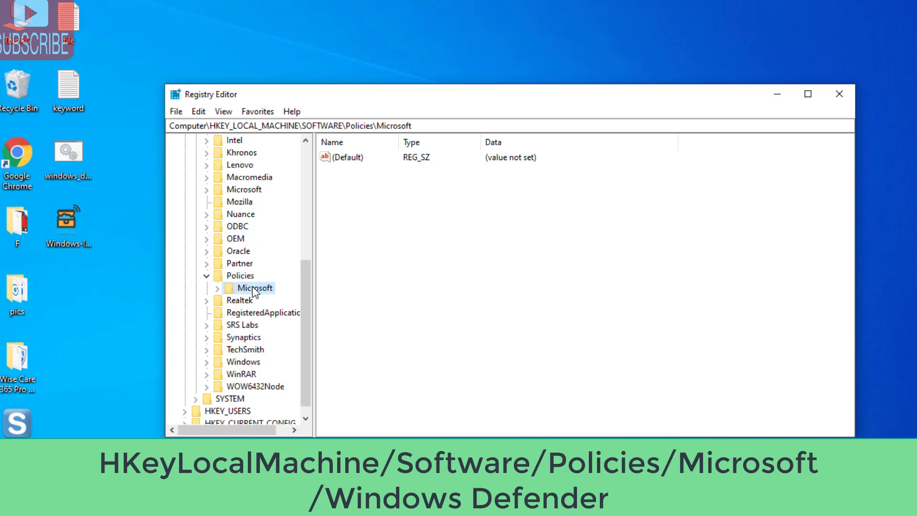
left_click(217, 288)
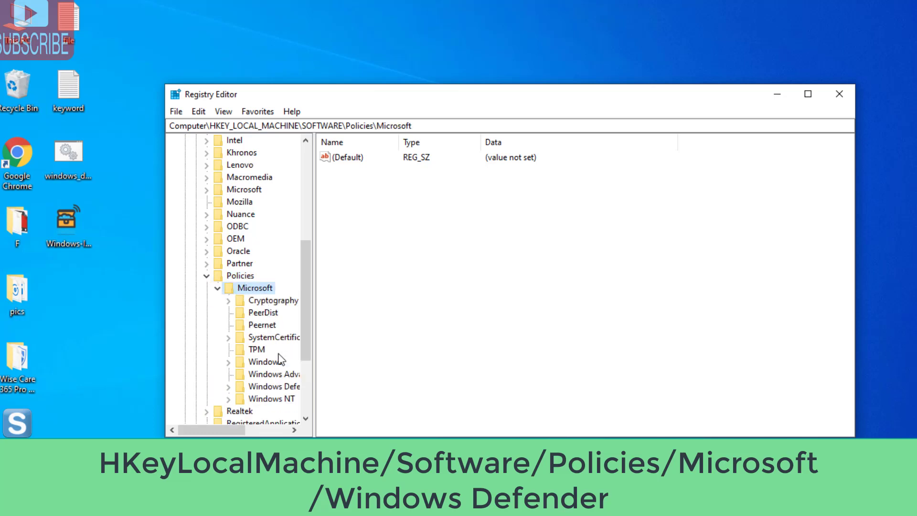
left_click_drag(224, 431, 240, 433)
left_click(269, 386)
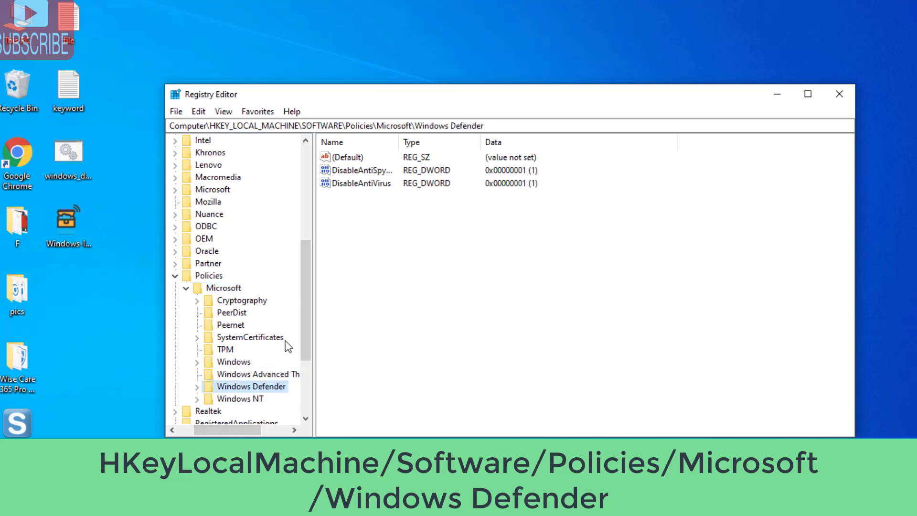
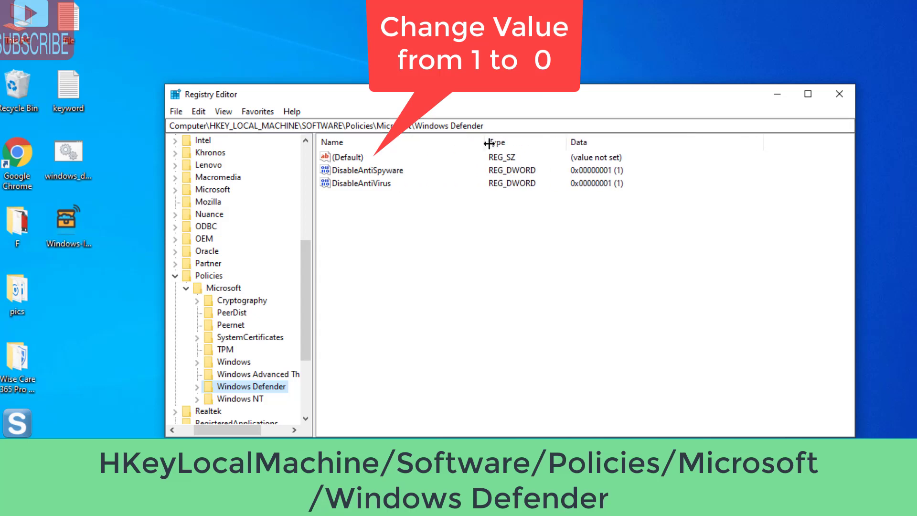
- Change the DisableAntiSpyware DWORD value data from 1 to 0
left_click(394, 174)
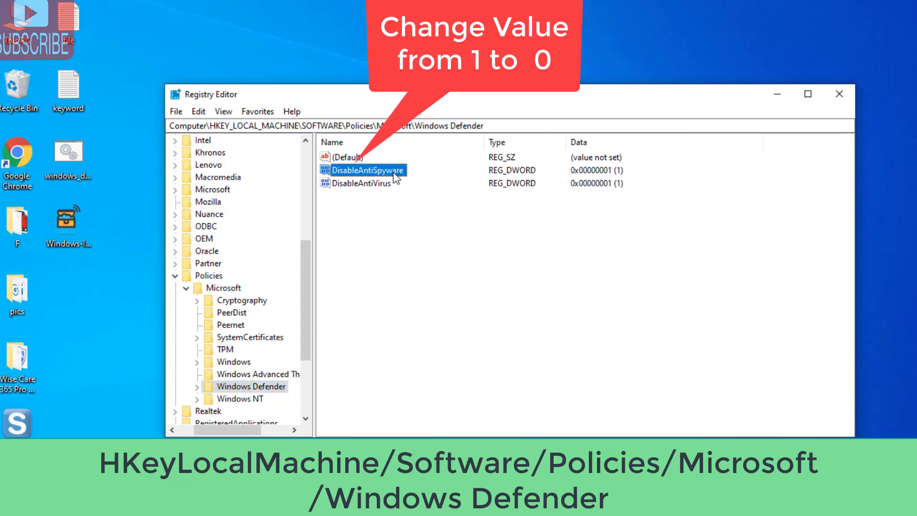
double_click(392, 172)
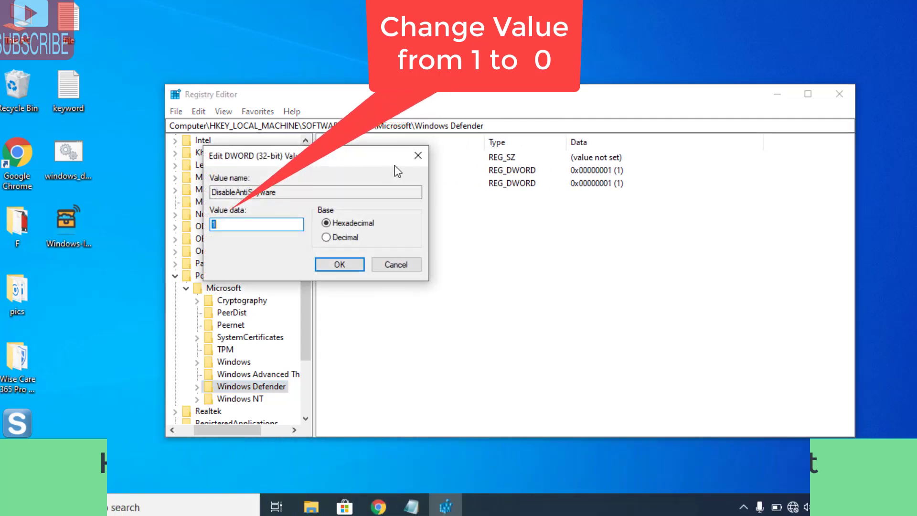
left_click(240, 227)
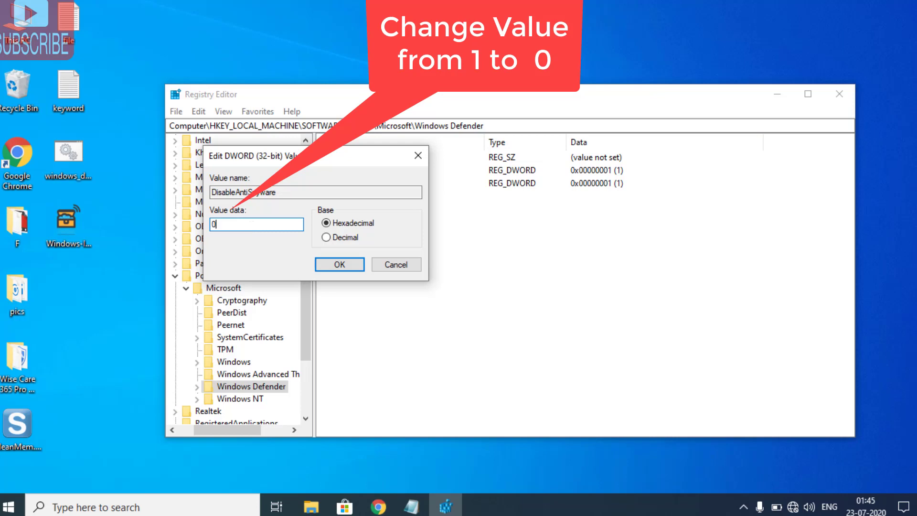
type("0")
left_click(347, 265)
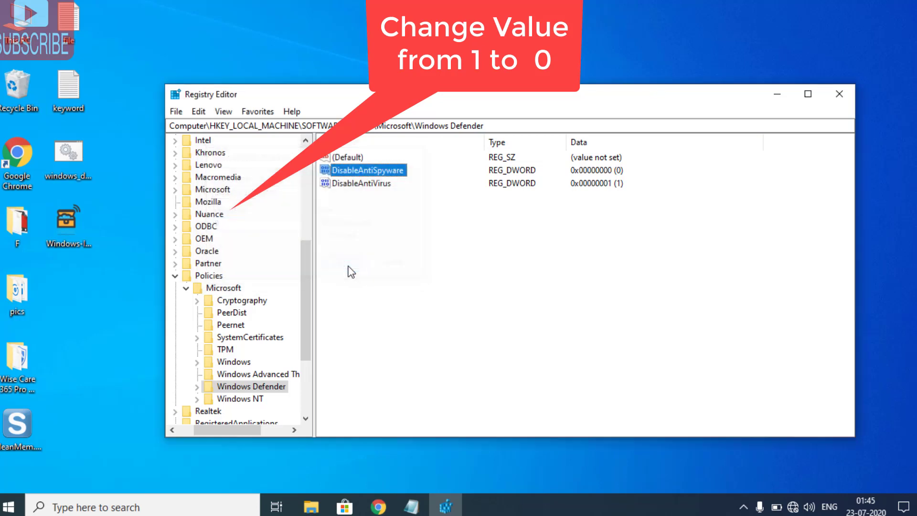
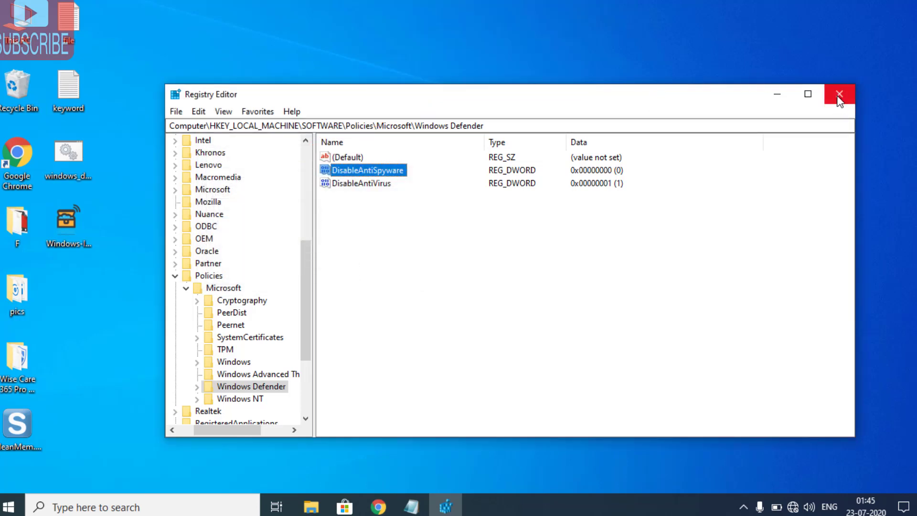
- Minimize Registry Editor to show the Windows desktop
left_click(781, 98)
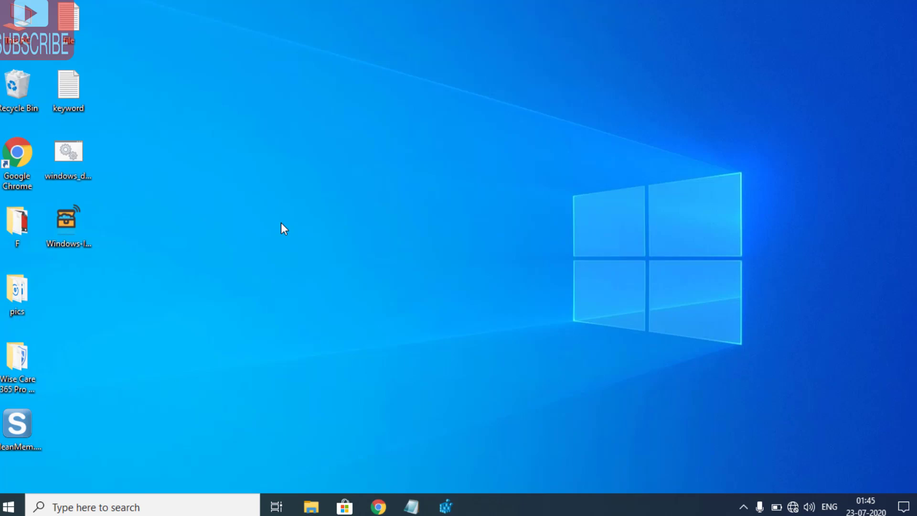
- Restore Registry Editor and collapse the expanded tree back to HKEY_LOCAL_MACHINE
left_click(445, 505)
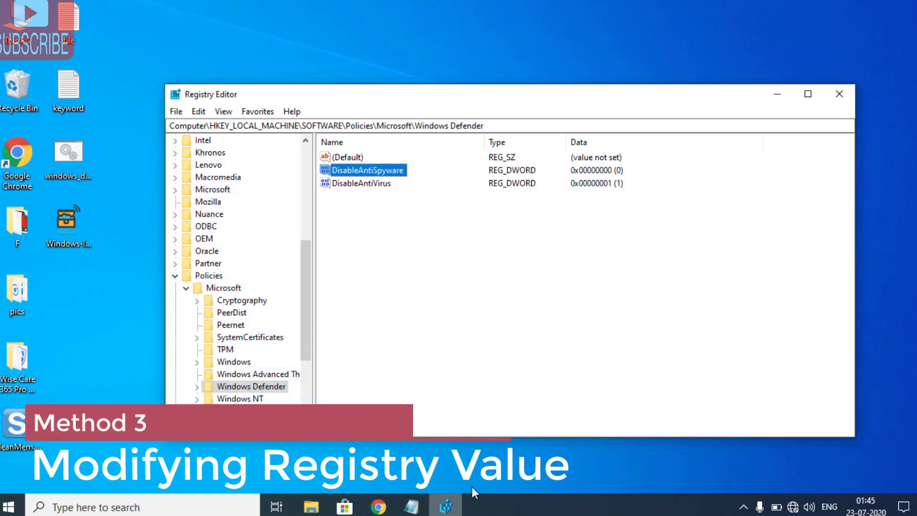
left_click(186, 287)
double_click(190, 276)
scroll(191, 267, "up", 6)
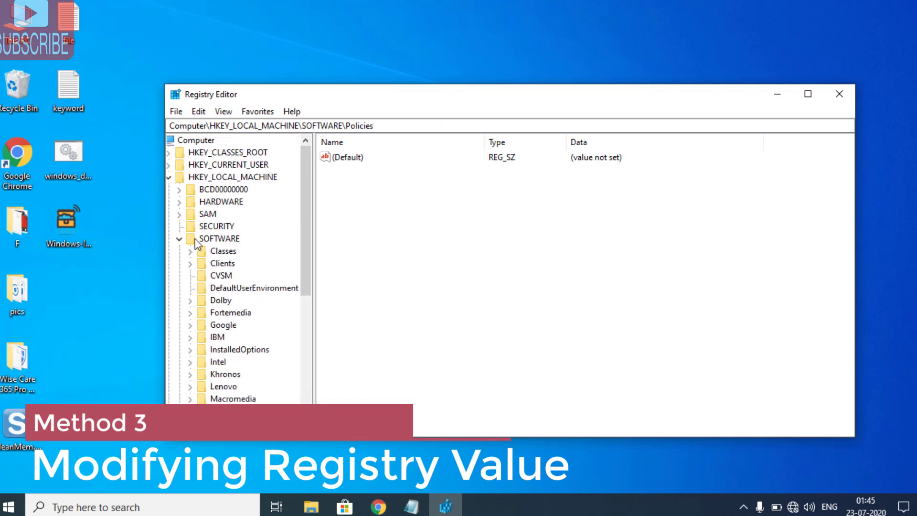
left_click(179, 215)
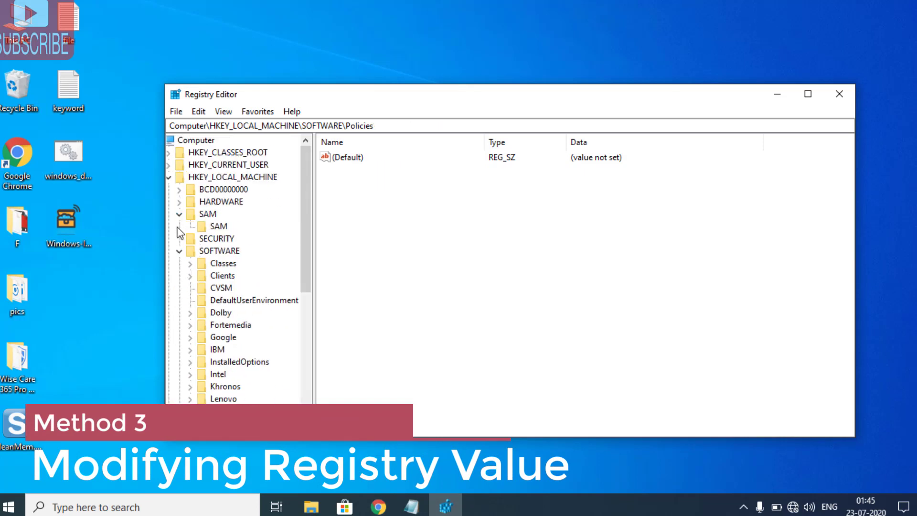
left_click(180, 252)
left_click(184, 177)
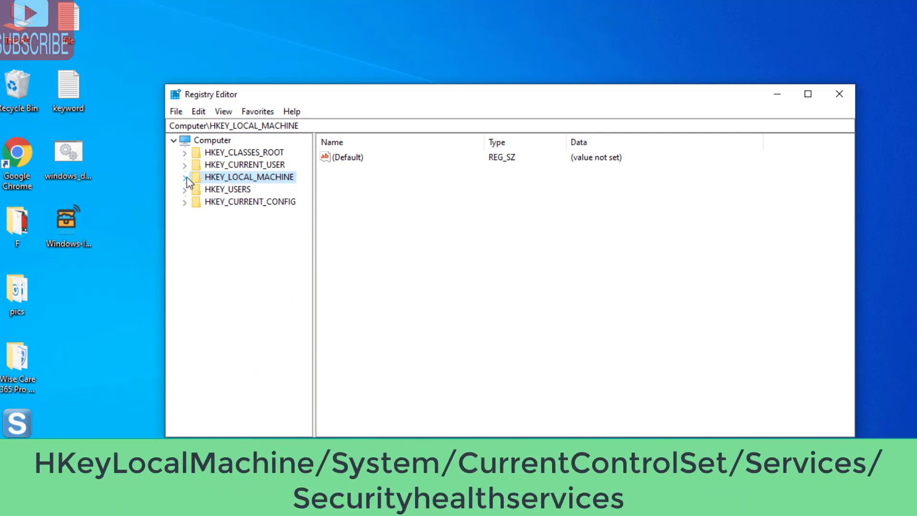
- Expand HKEY_LOCAL_MACHINE\SYSTEM\CurrentControlSet\Services and scroll down toward SecurityHealthService
left_click(185, 179)
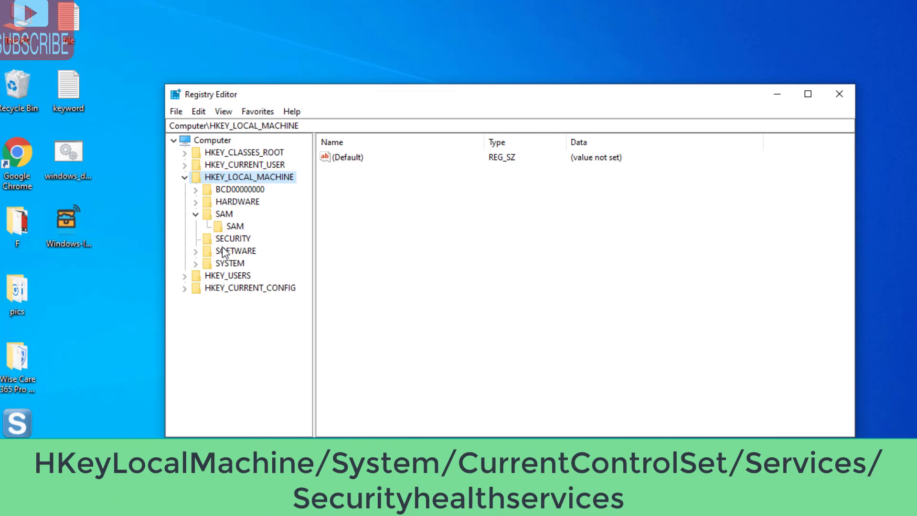
left_click(222, 263)
left_click(195, 263)
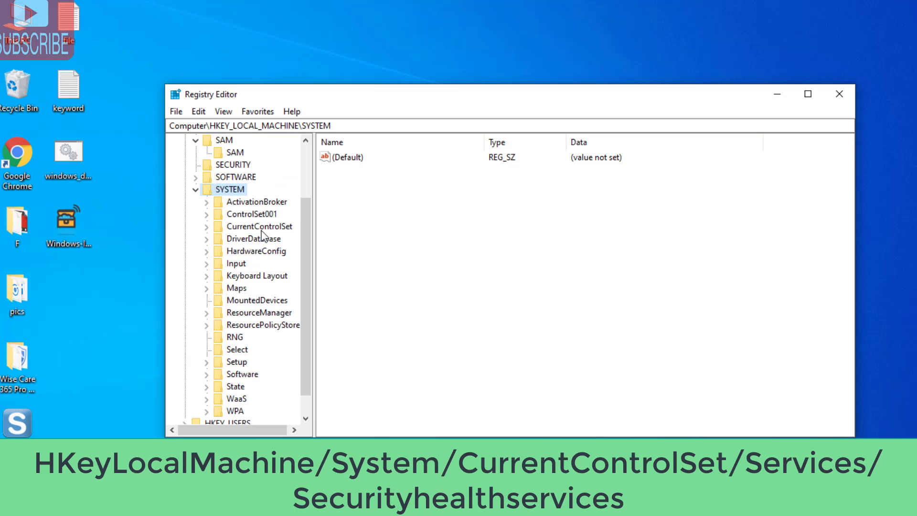
left_click(260, 228)
left_click(207, 226)
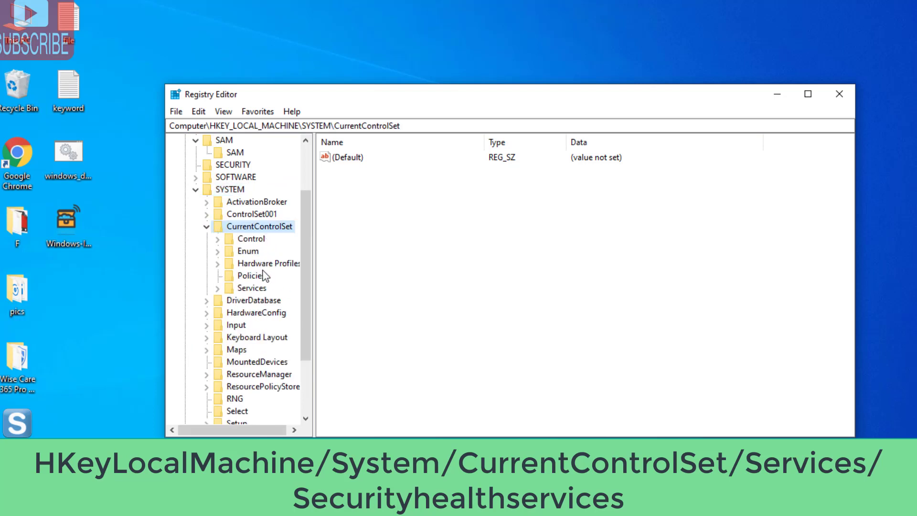
left_click(242, 289)
left_click(218, 290)
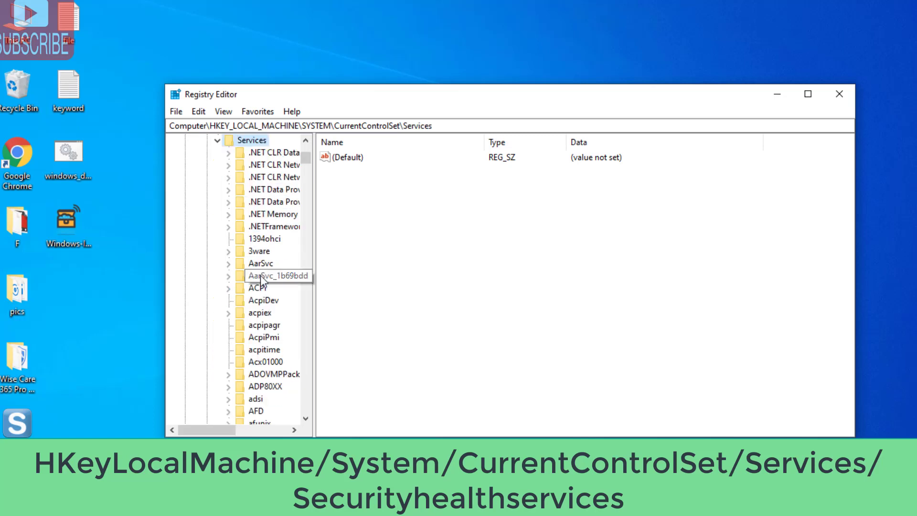
scroll(262, 281, "down", 20)
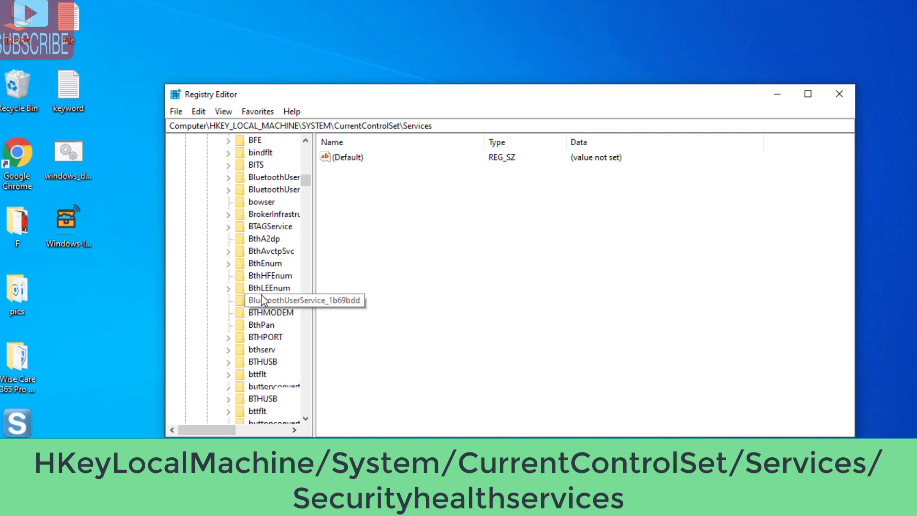
scroll(262, 296, "down", 20)
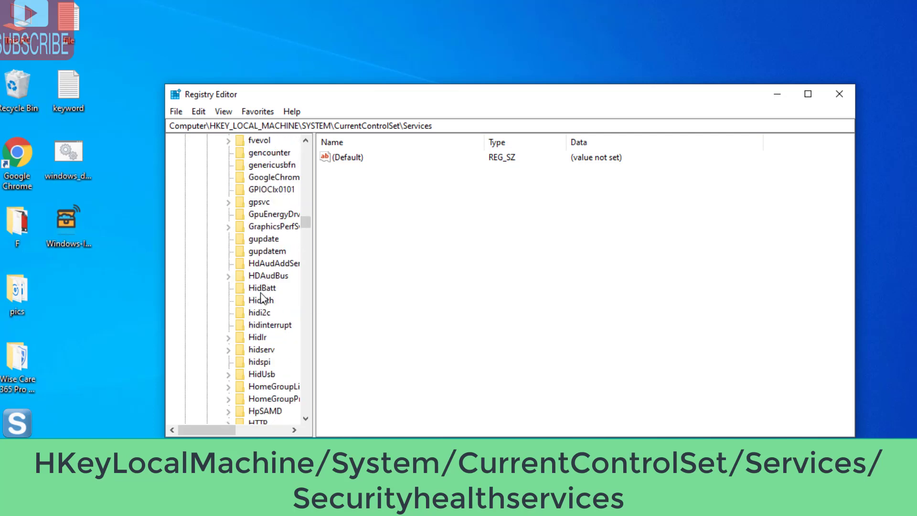
scroll(261, 297, "down", 20)
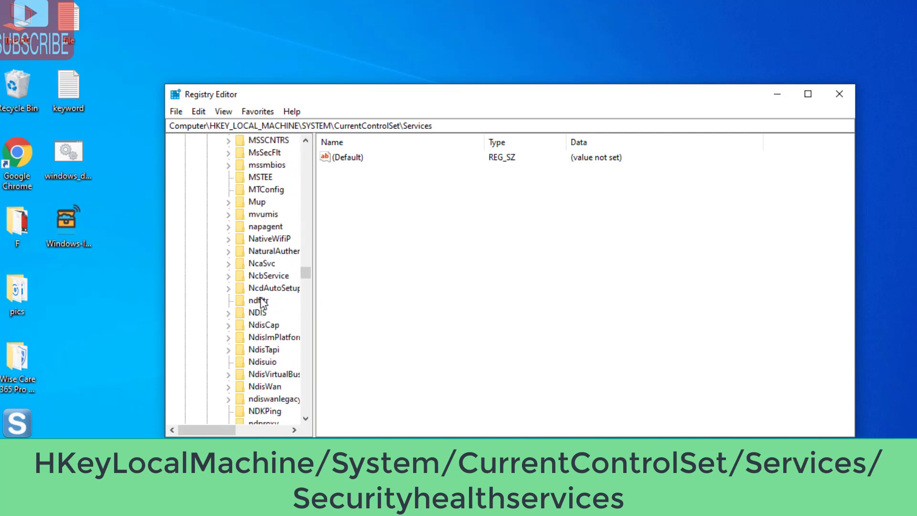
scroll(261, 305, "down", 20)
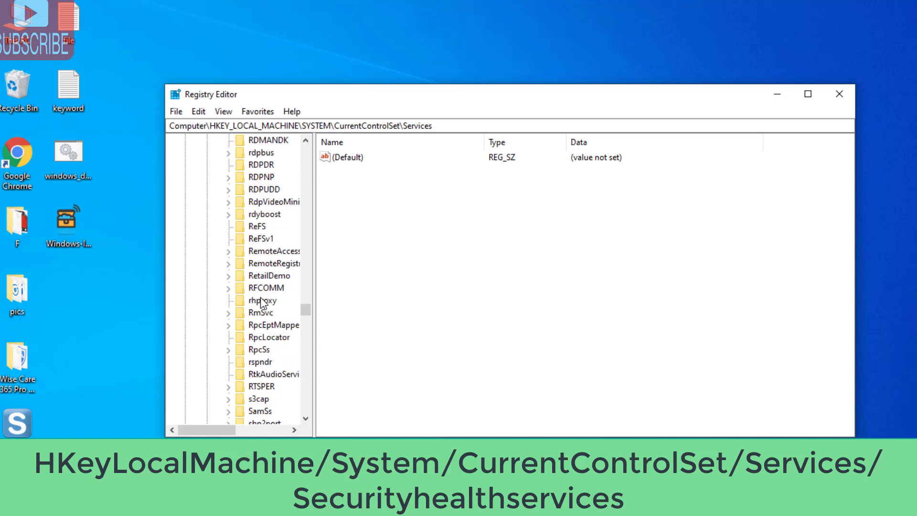
- Open SecurityHealthService and change its Start value data from 3 to 2
left_click(265, 350)
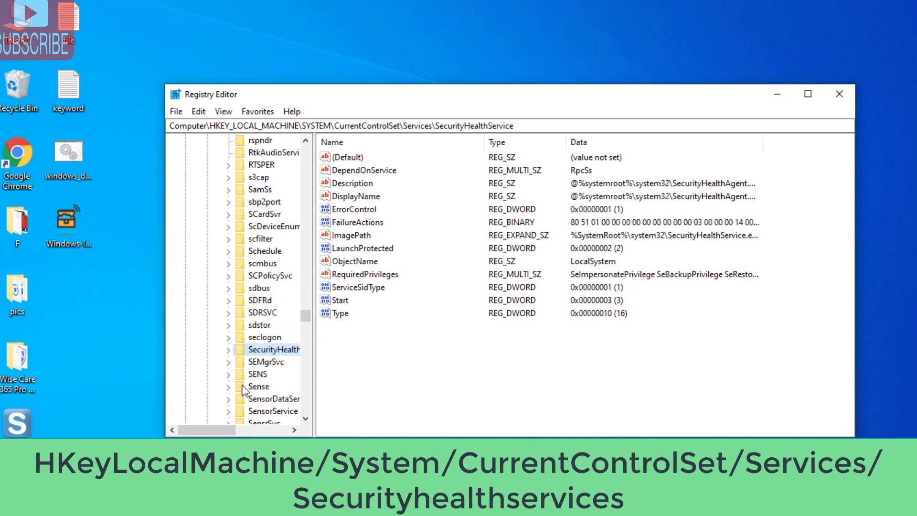
left_click_drag(225, 427, 247, 428)
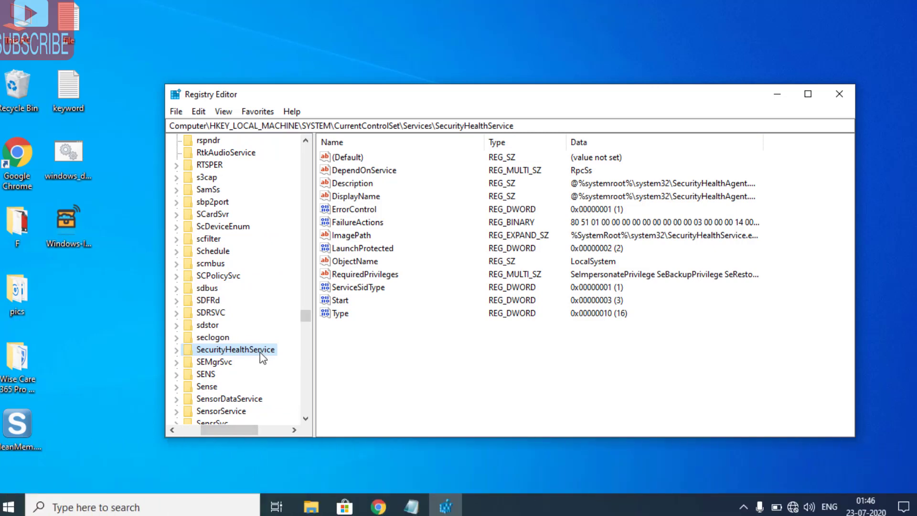
scroll(265, 360, "down", 1)
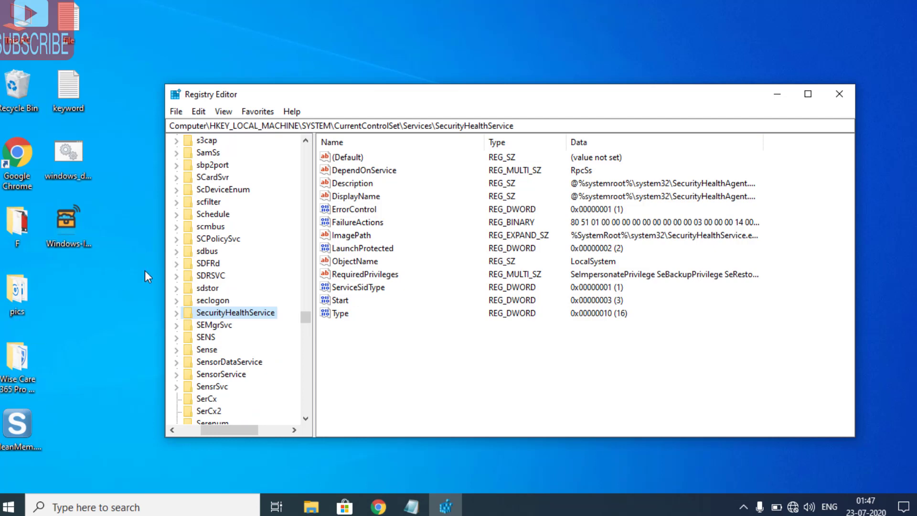
left_click(340, 300)
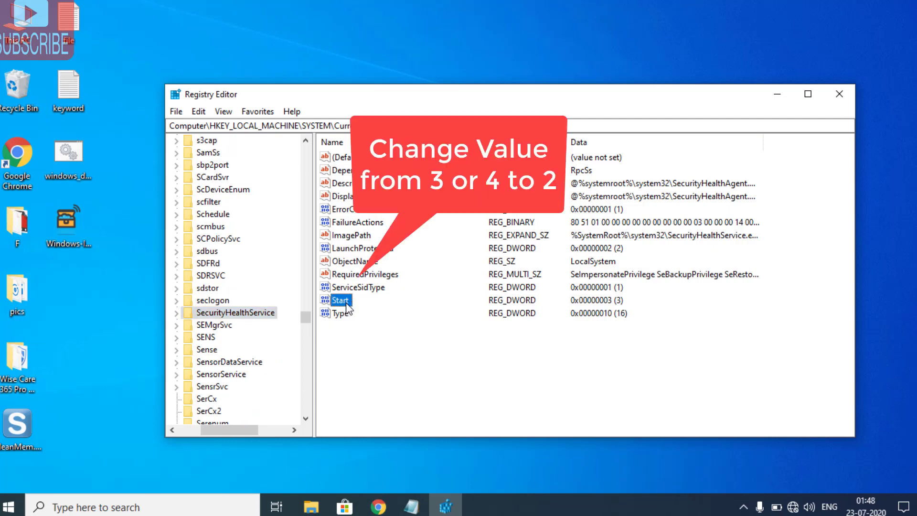
double_click(340, 301)
left_click(245, 227)
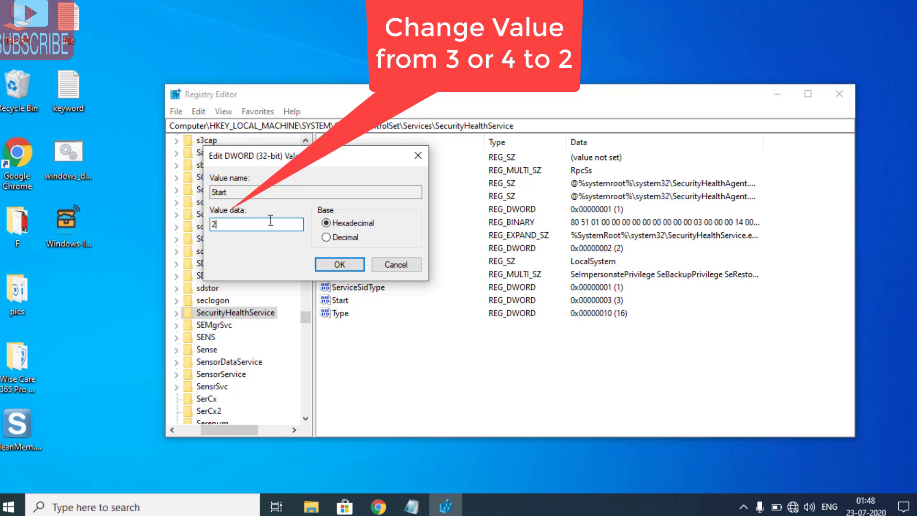
left_click(339, 265)
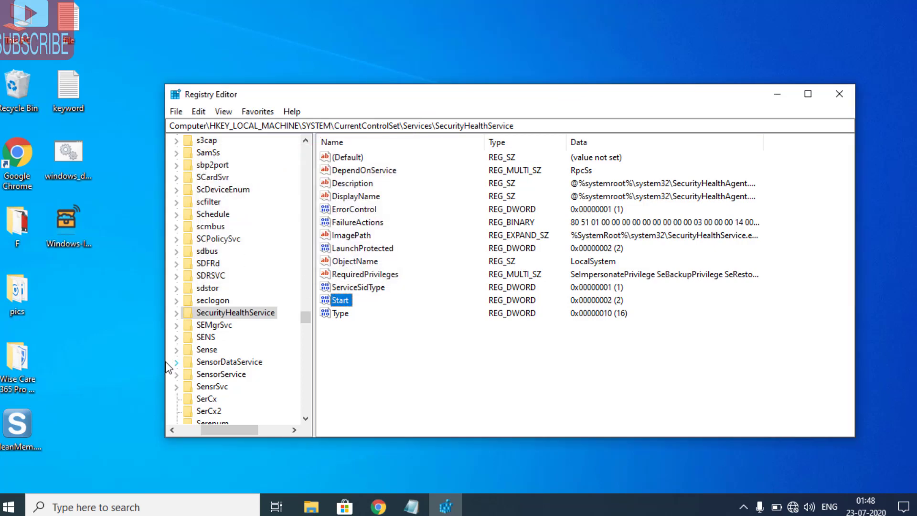
- Scroll down the Services list toward the WinDefend key
left_click_drag(218, 430, 216, 430)
scroll(216, 338, "down", 20)
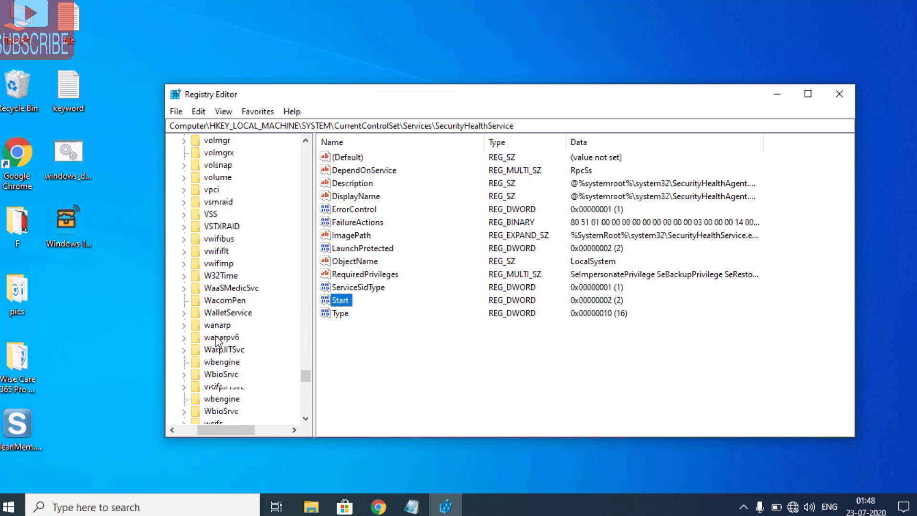
scroll(216, 338, "down", 10)
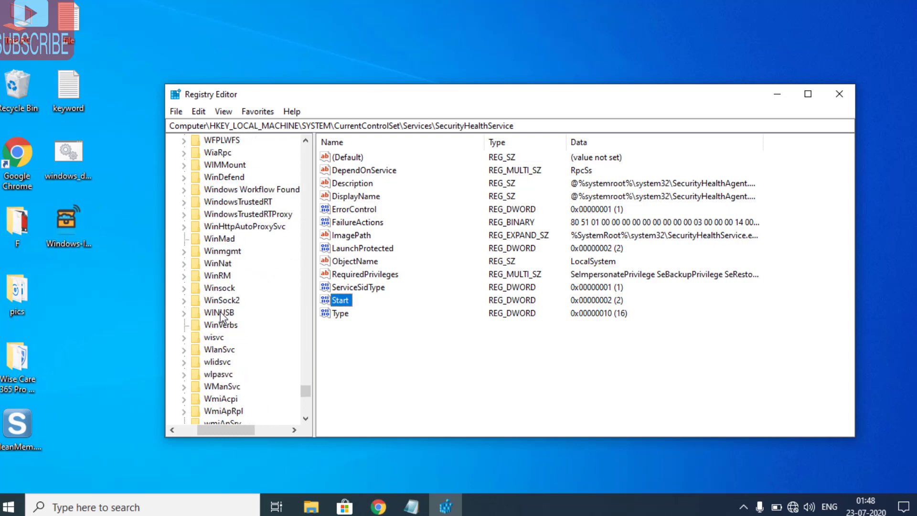
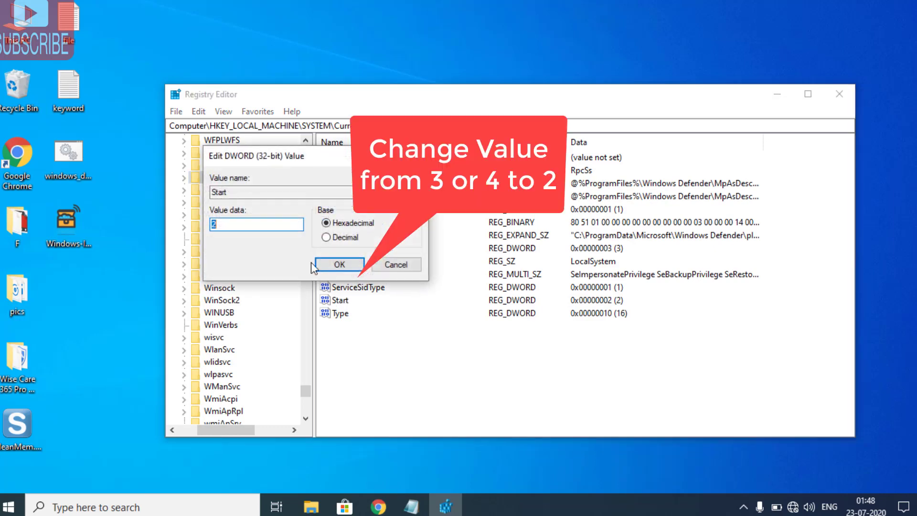
- Replace the WinDefend Start value data with 2 and confirm; Registry Editor refuses the write
key("BackSpace")
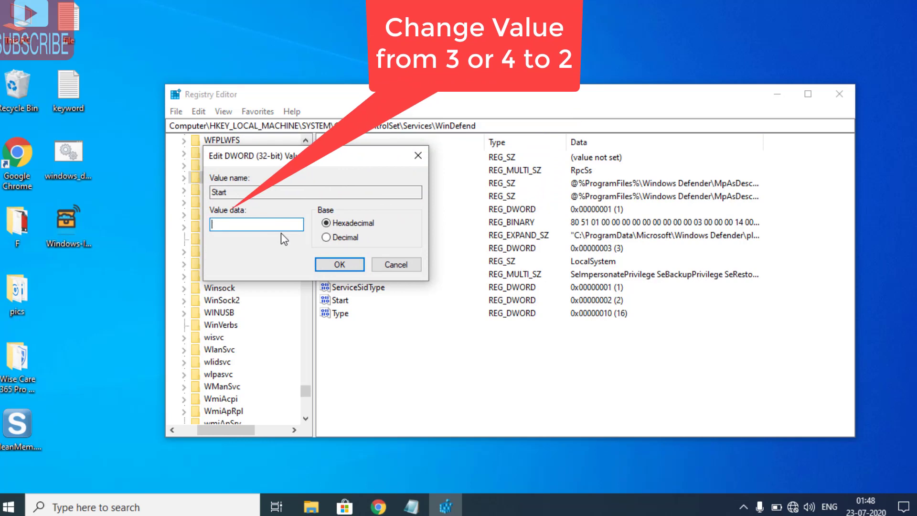
type("2")
left_click(340, 266)
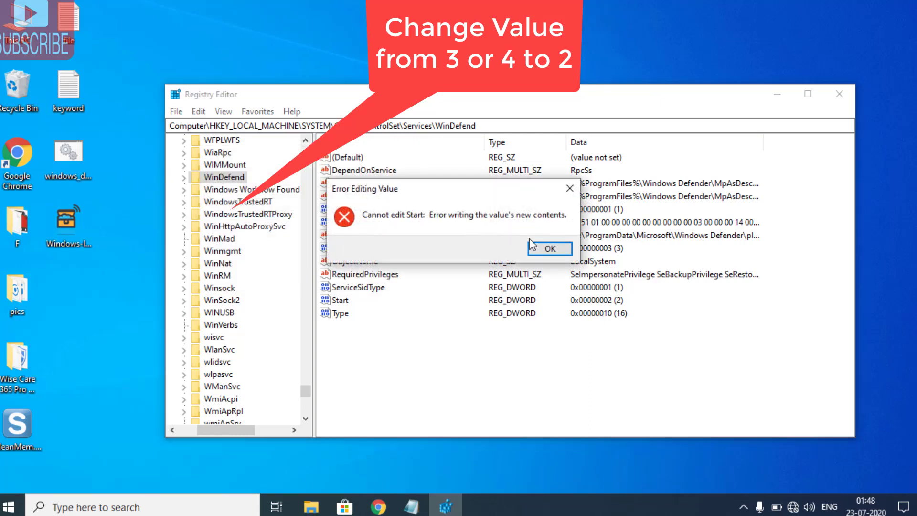
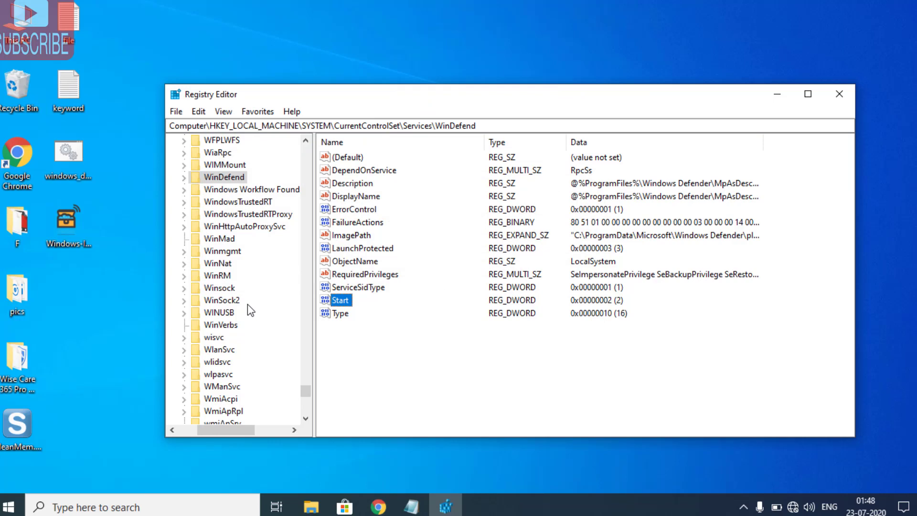
- Select the WdNisSvc service key and open its Start value, currently 3, for editing
scroll(247, 305, "down", 2)
scroll(243, 304, "up", 6)
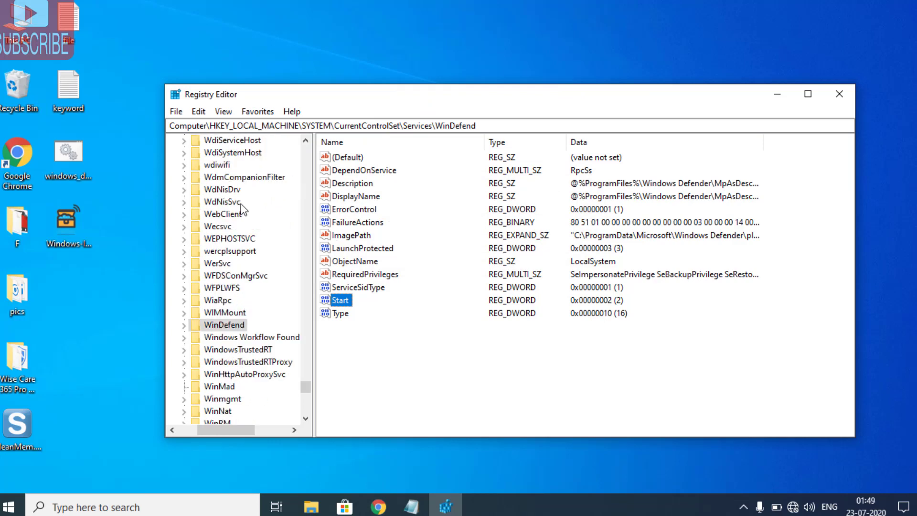
left_click(234, 202)
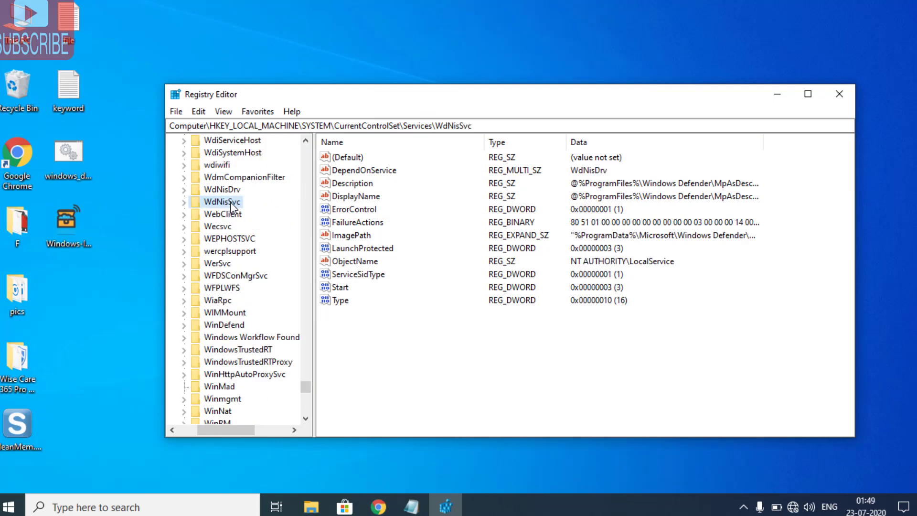
double_click(340, 286)
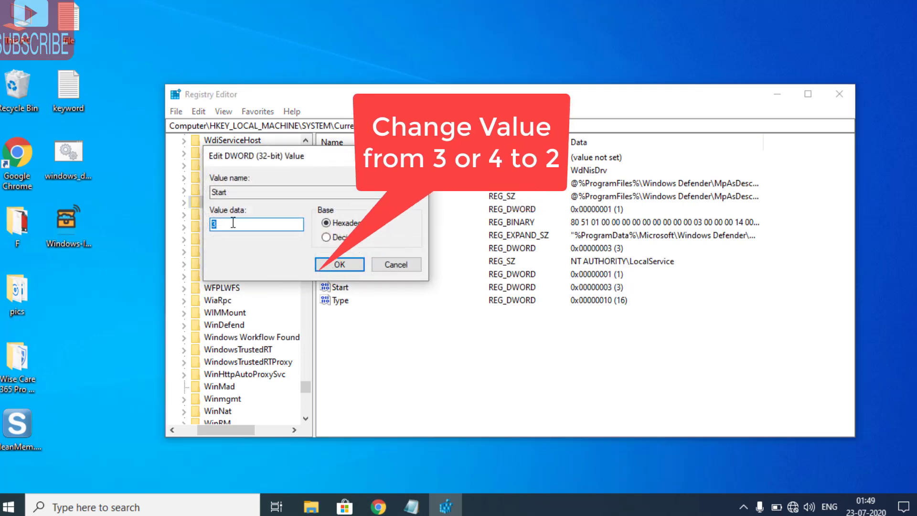
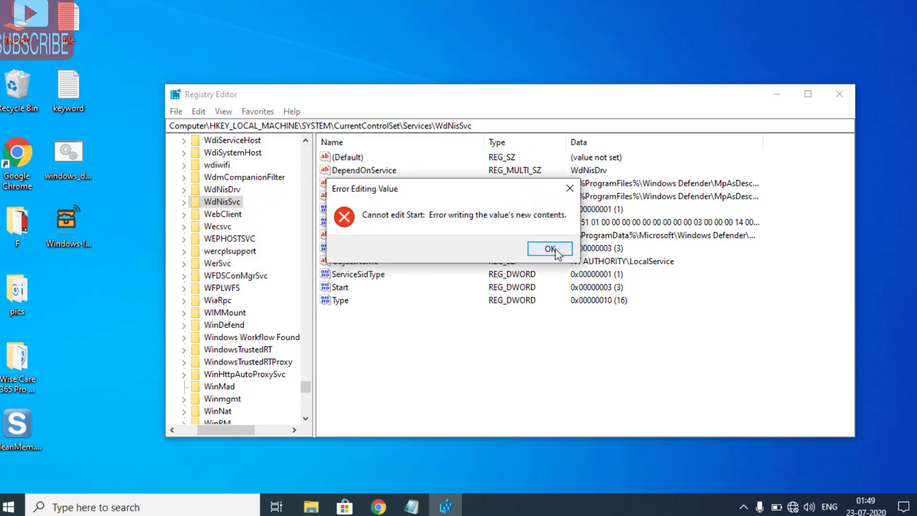
- Dismiss the error, then set the Start value under Services\mpssvc to 2
left_click(549, 249)
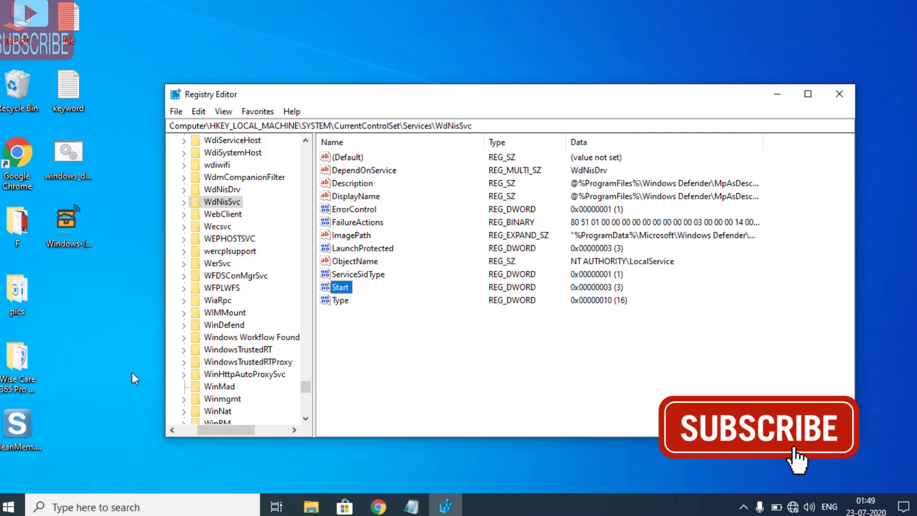
scroll(231, 302, "up", 20)
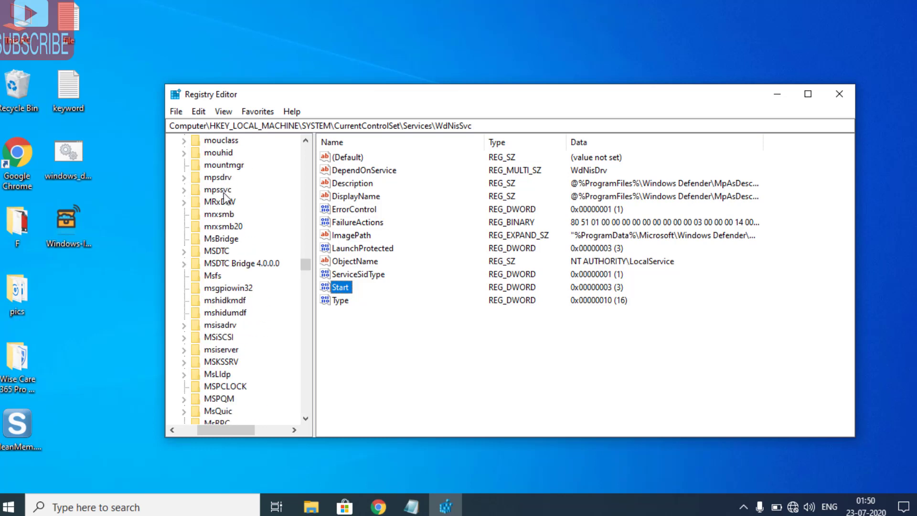
left_click(222, 190)
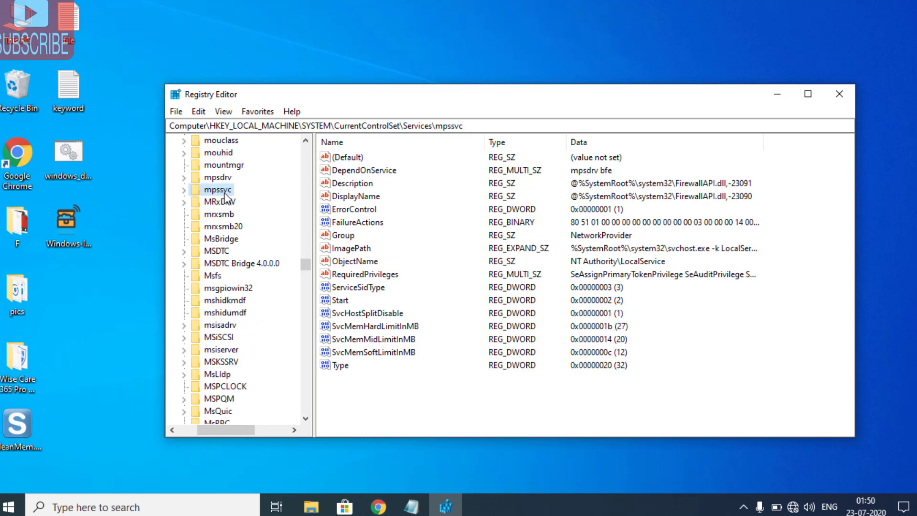
double_click(340, 300)
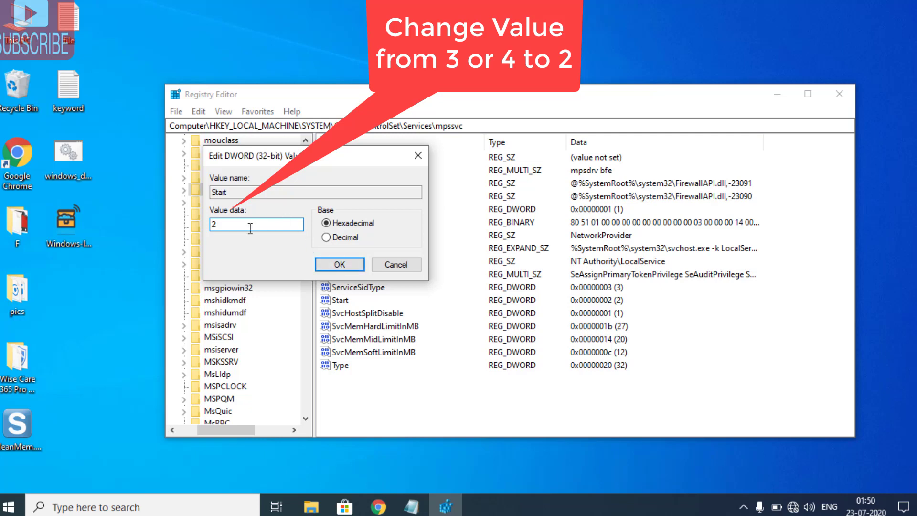
left_click(339, 264)
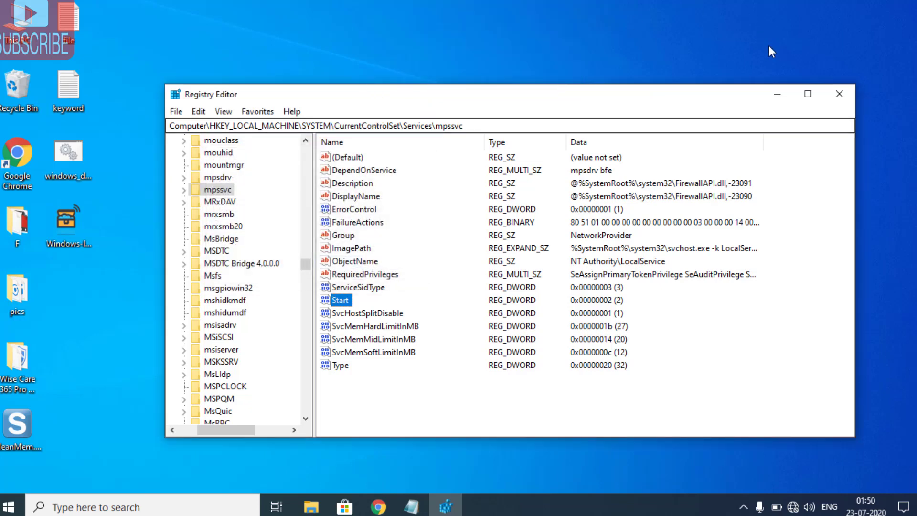
- Minimize Registry Editor to show the desktop
left_click(777, 93)
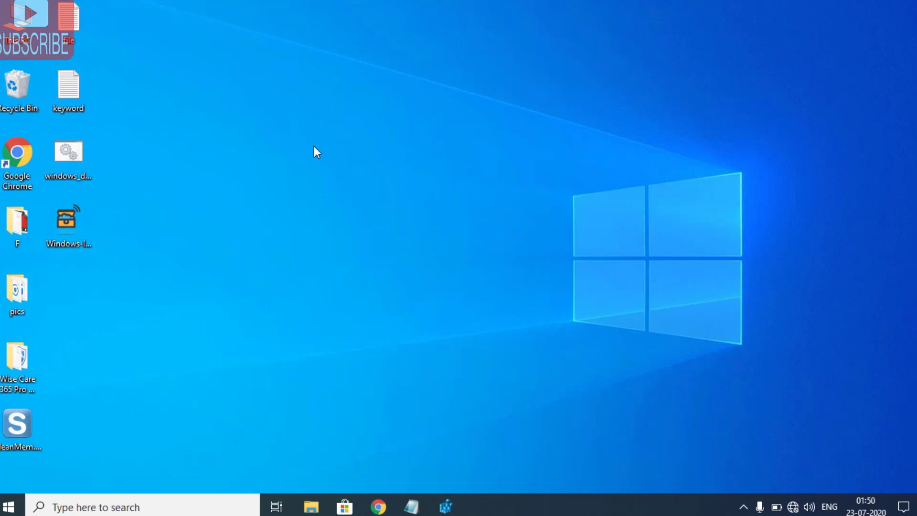
- Search Start for 'cmd', open a regular Command Prompt, then close it
left_click(10, 508)
type("cmd")
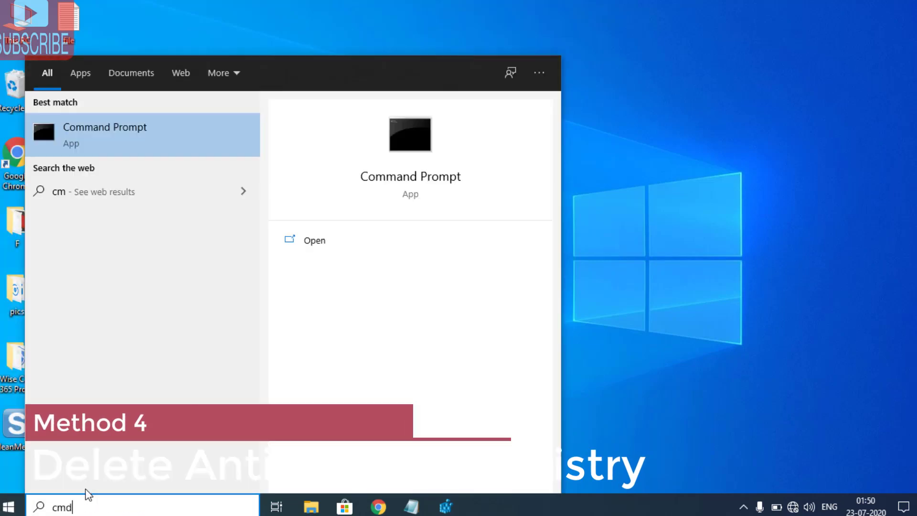
left_click(415, 176)
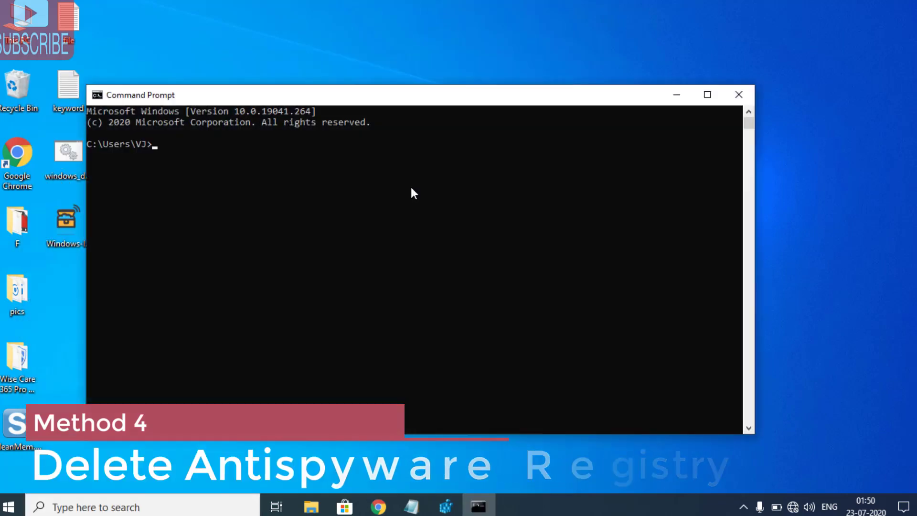
left_click(738, 94)
- Search 'cmd' again and run Command Prompt as administrator
key("super")
type("cmd")
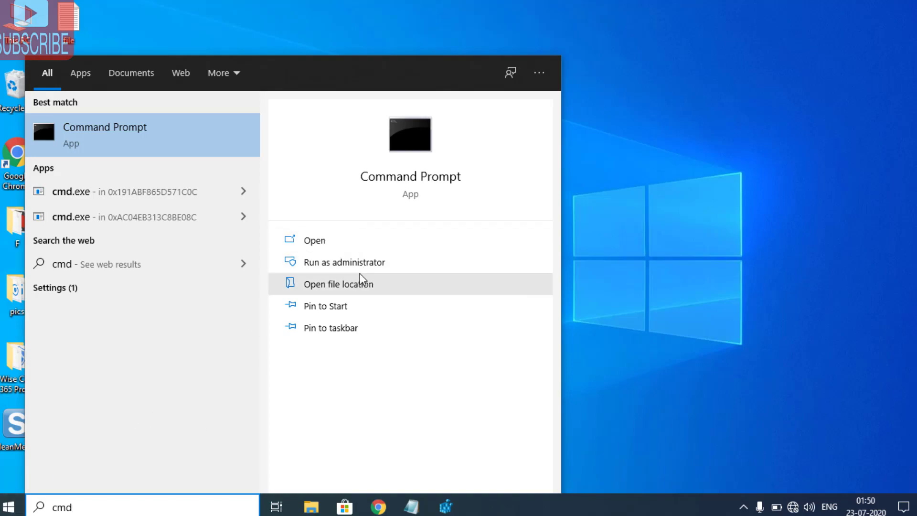
left_click(368, 262)
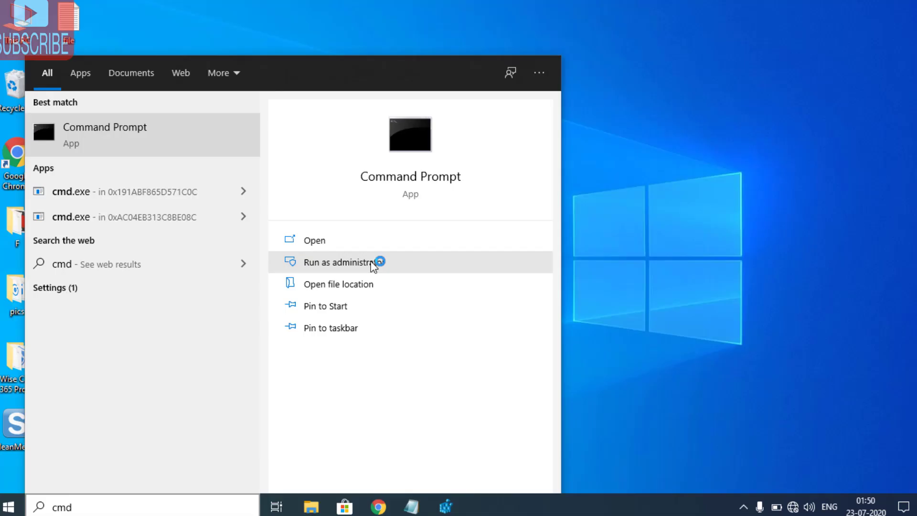
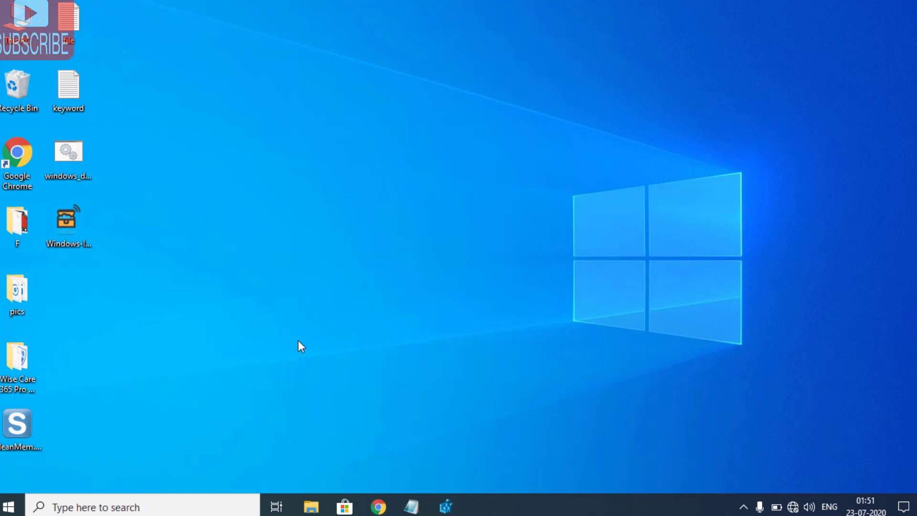
- Run gpedit.msc from the Windows Run dialog to launch the Local Group Policy Editor
key("super+r")
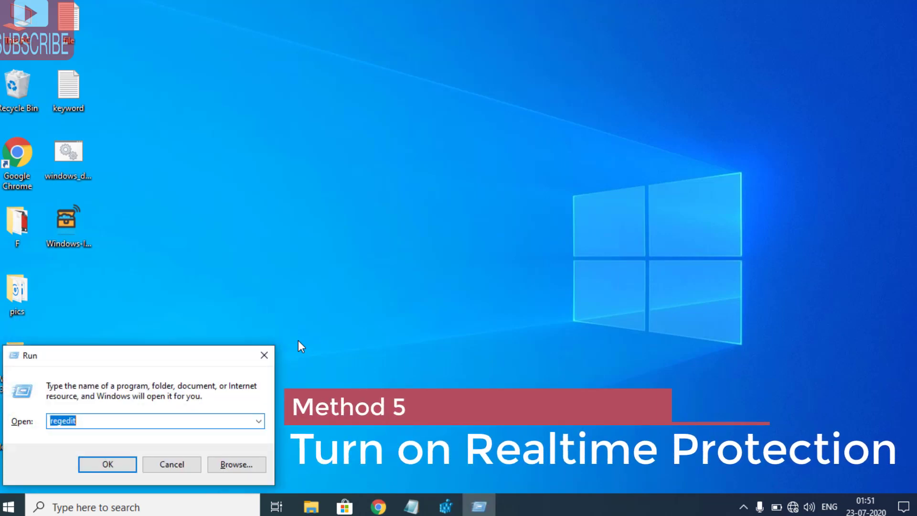
type("gped")
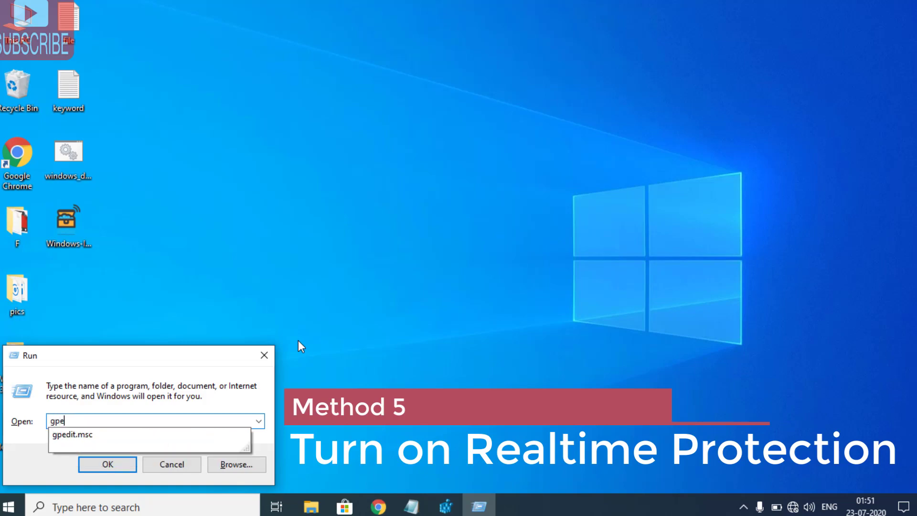
key("Down")
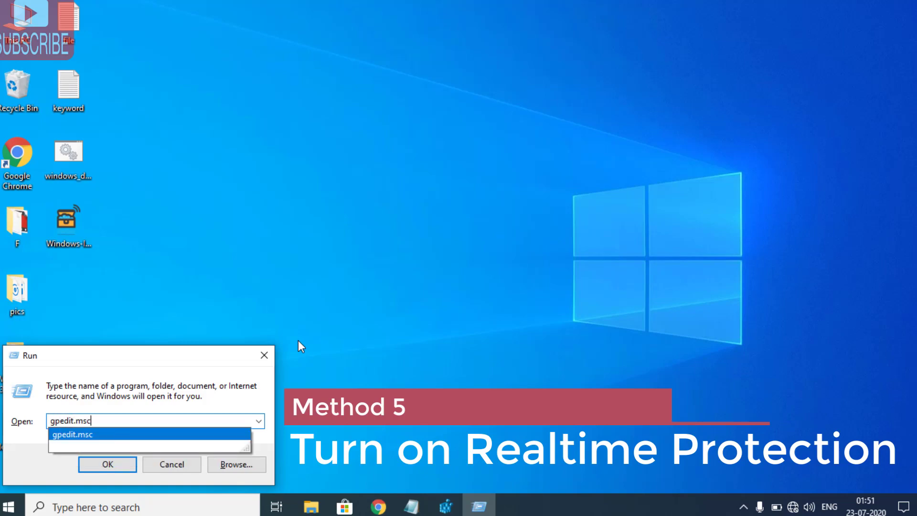
key("Return")
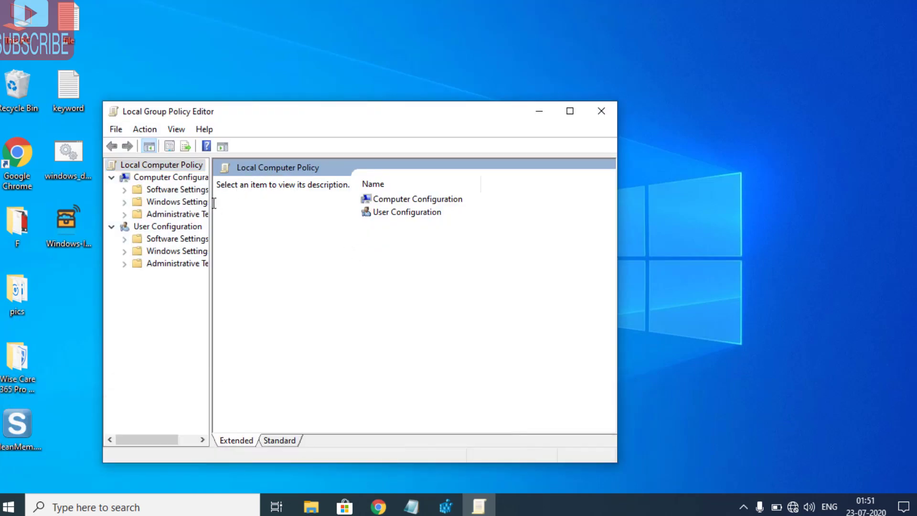
- Widen the tree pane and expand Computer Configuration > Administrative Templates
left_click_drag(210, 206, 251, 208)
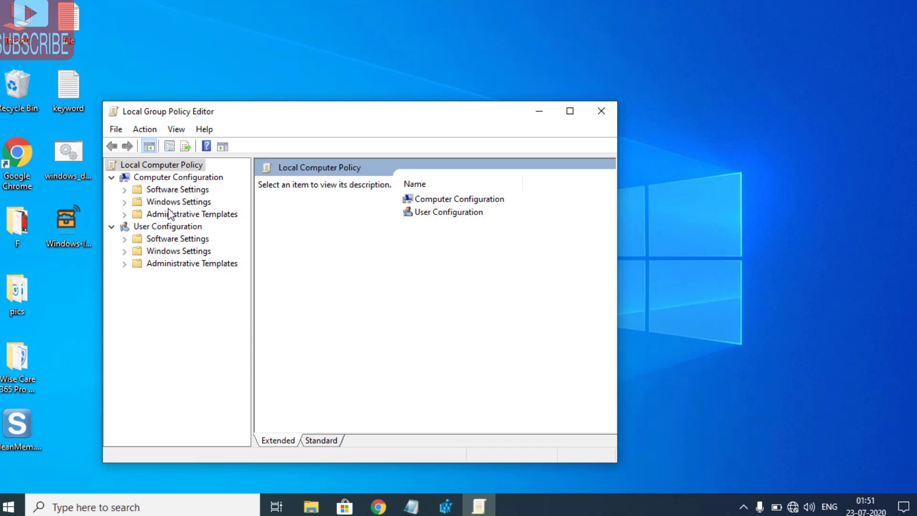
left_click(192, 177)
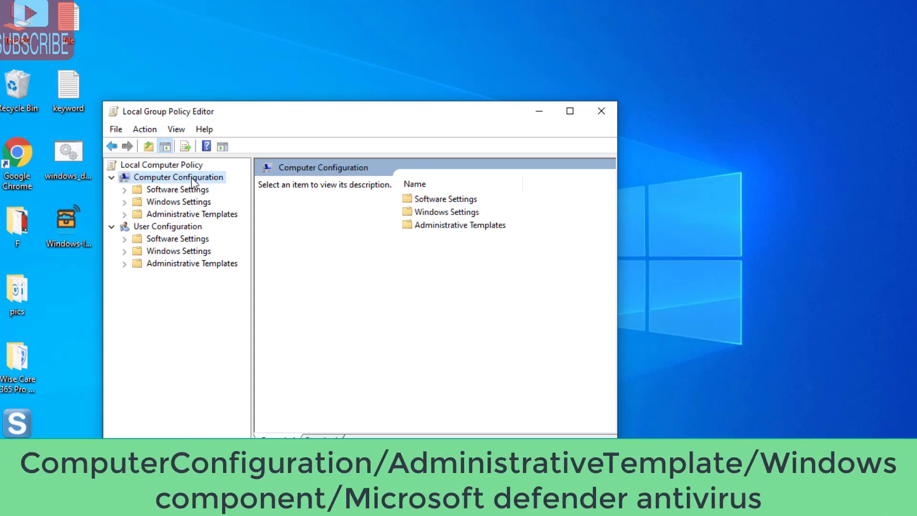
left_click(175, 214)
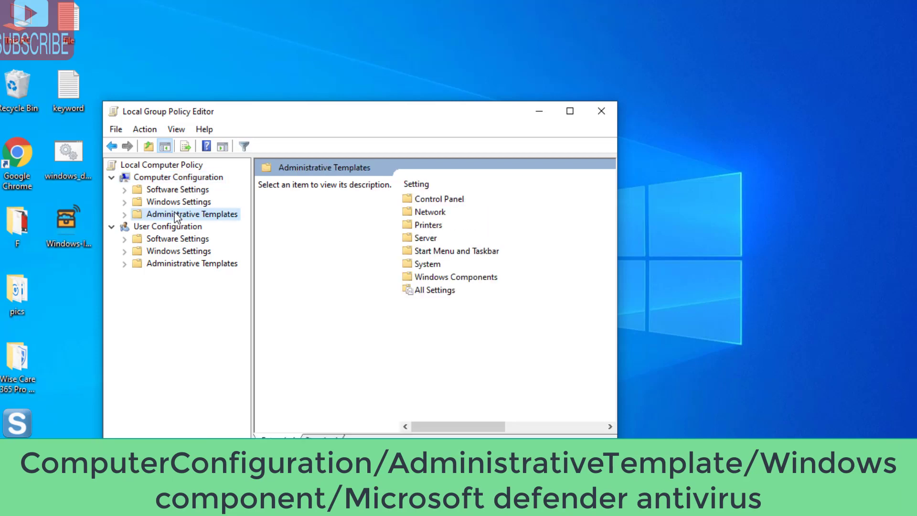
double_click(175, 214)
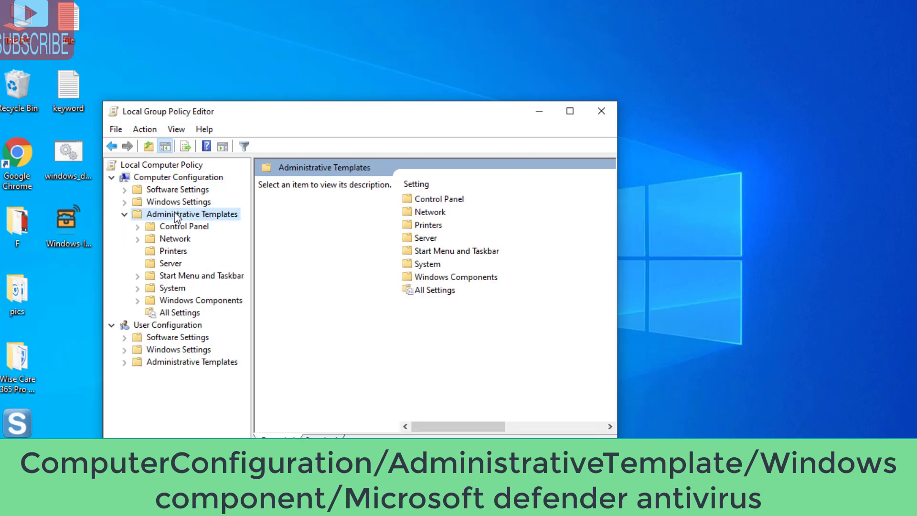
- Expand Windows Components and select the Microsoft Defender Antivirus folder
left_click(180, 300)
double_click(181, 299)
scroll(172, 361, "down", 2)
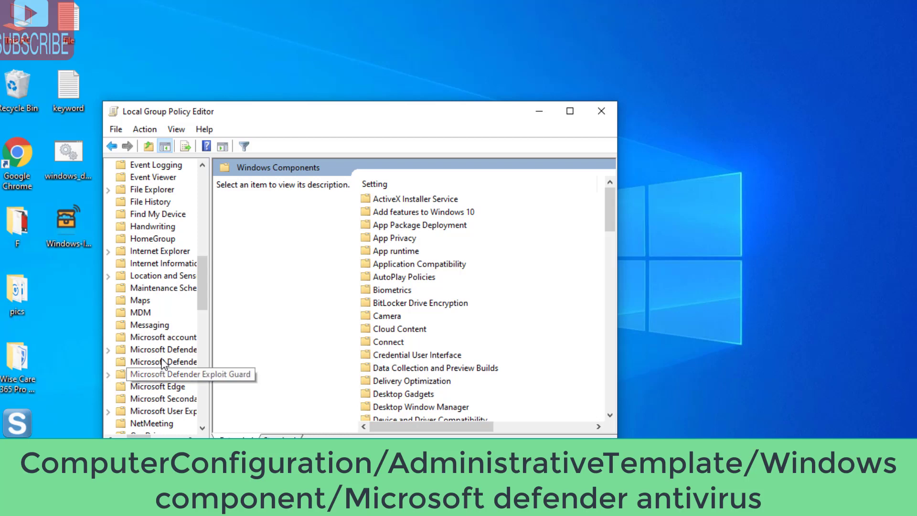
scroll(167, 354, "down", 1)
scroll(168, 348, "down", 2)
left_click(163, 238)
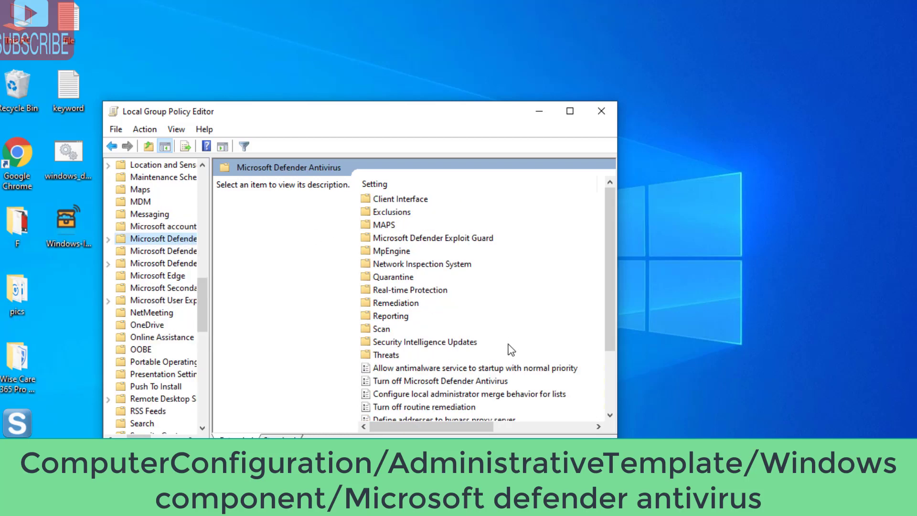
- Check that Turn off Microsoft Defender Antivirus is Not Configured, then close the editor
left_click(407, 382)
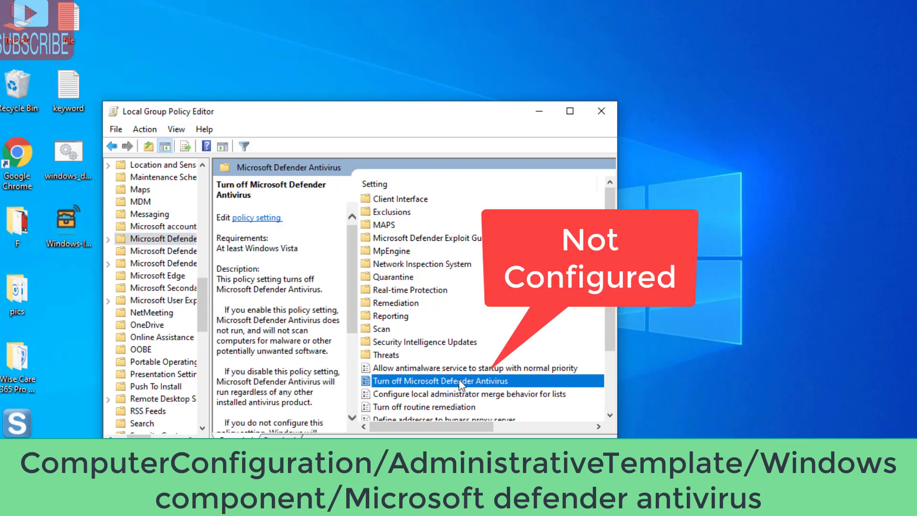
double_click(432, 382)
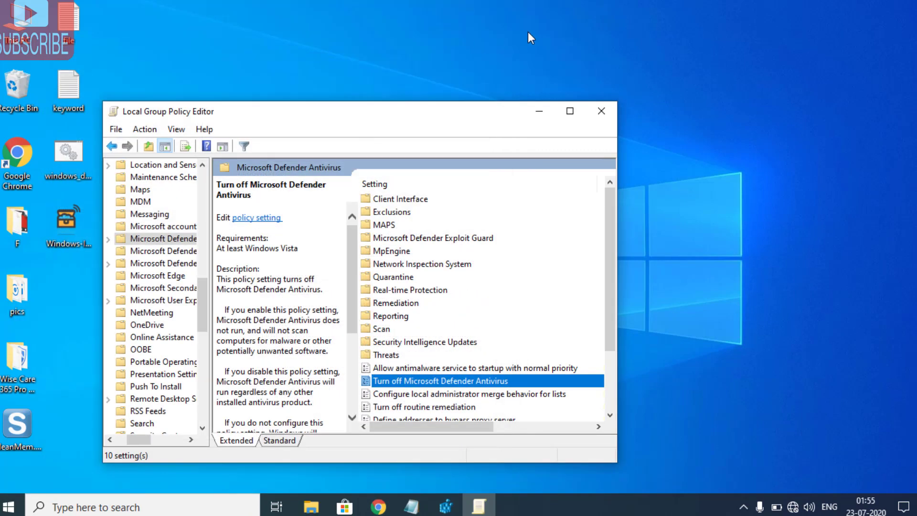
left_click(598, 113)
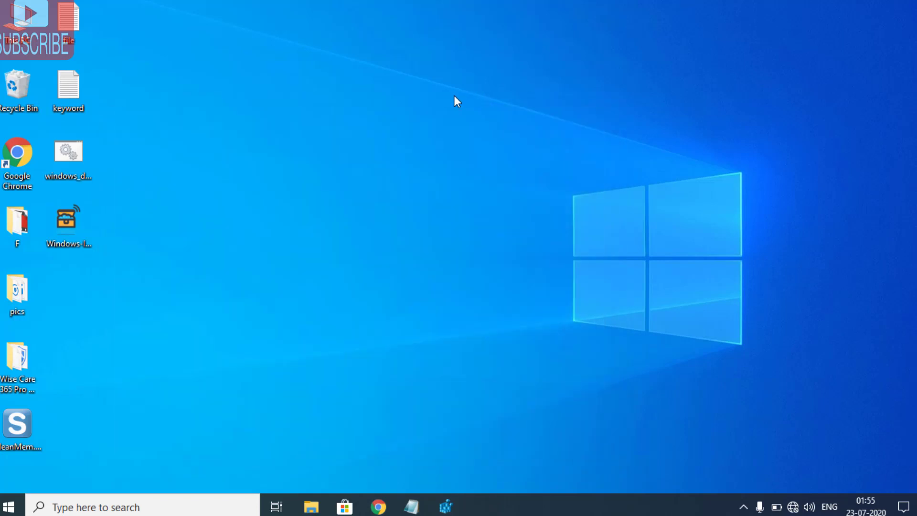